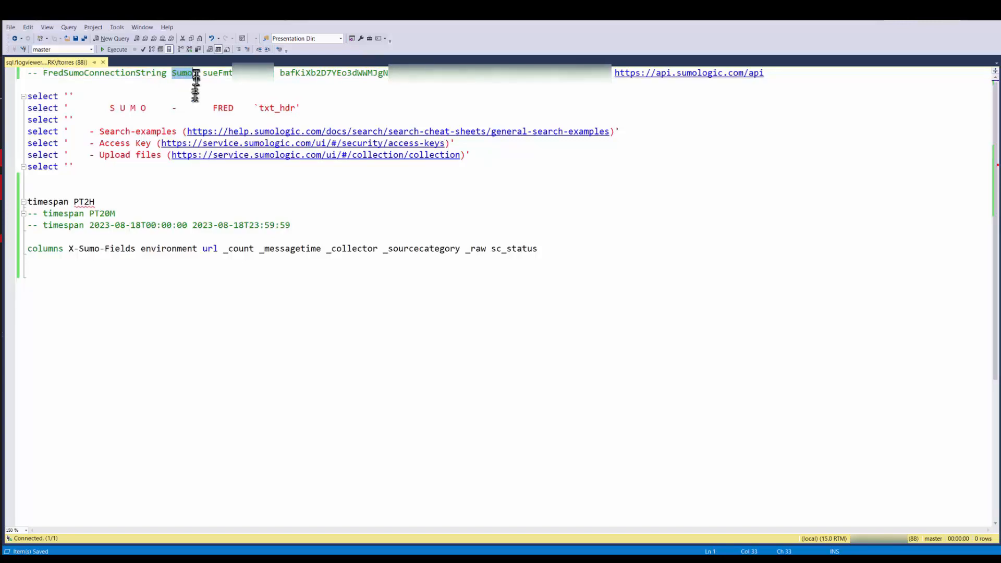
- Review the parts of the Sumo connection string comment and the timespan lines with their duration and date-range formats
{"action": "double_click", "coordinate": [243, 79]}
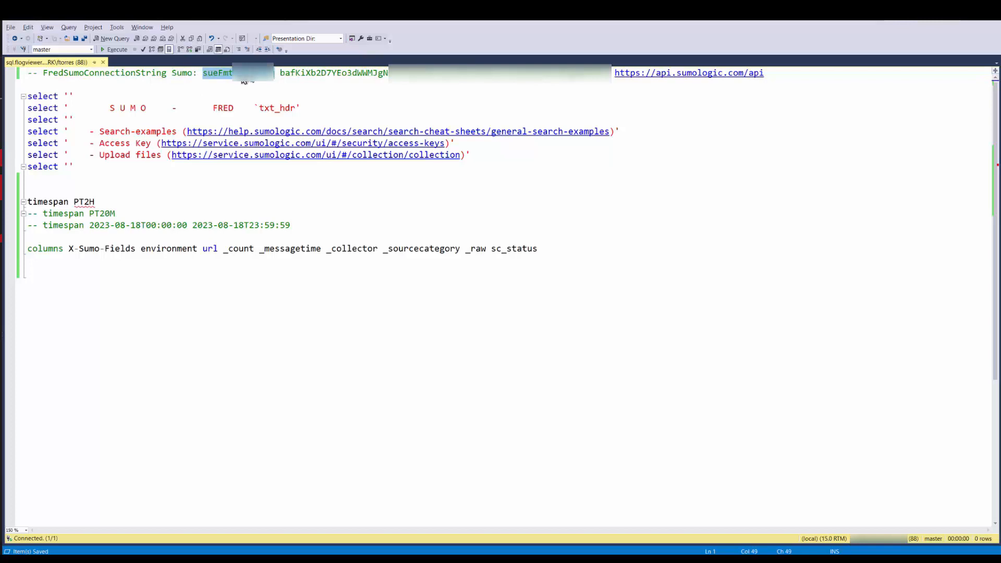
{"action": "double_click", "coordinate": [365, 79]}
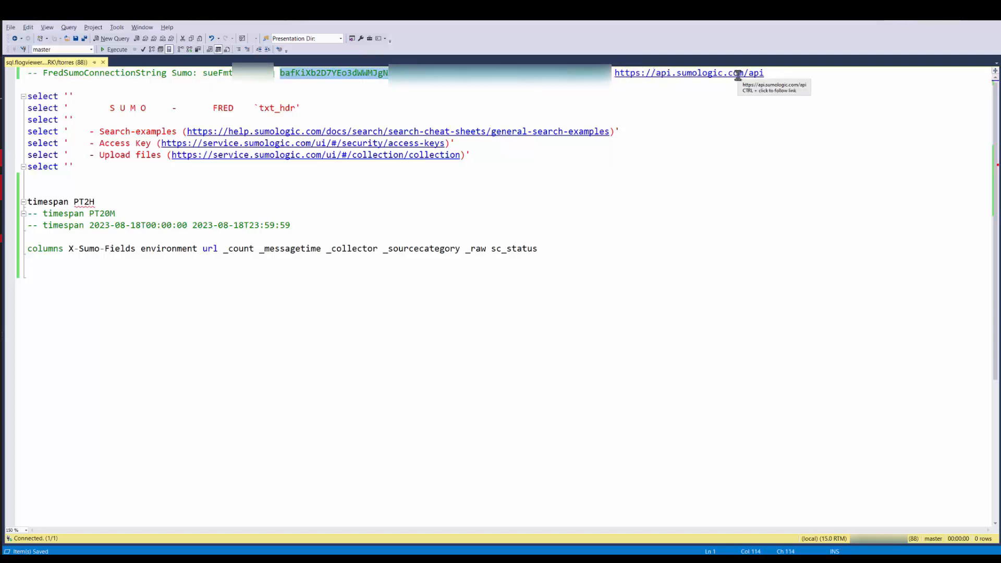
{"action": "left_click", "coordinate": [133, 180]}
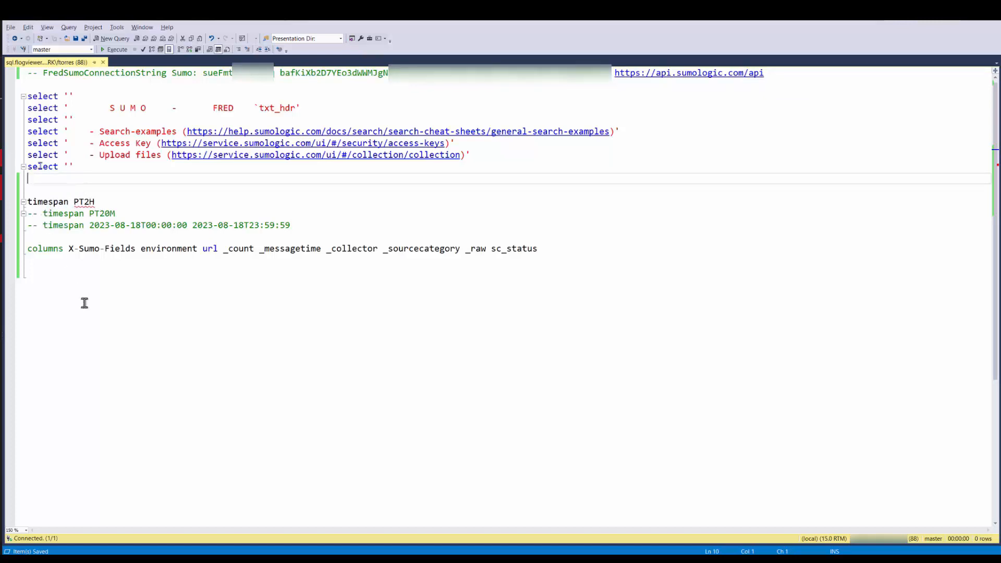
{"action": "double_click", "coordinate": [47, 204]}
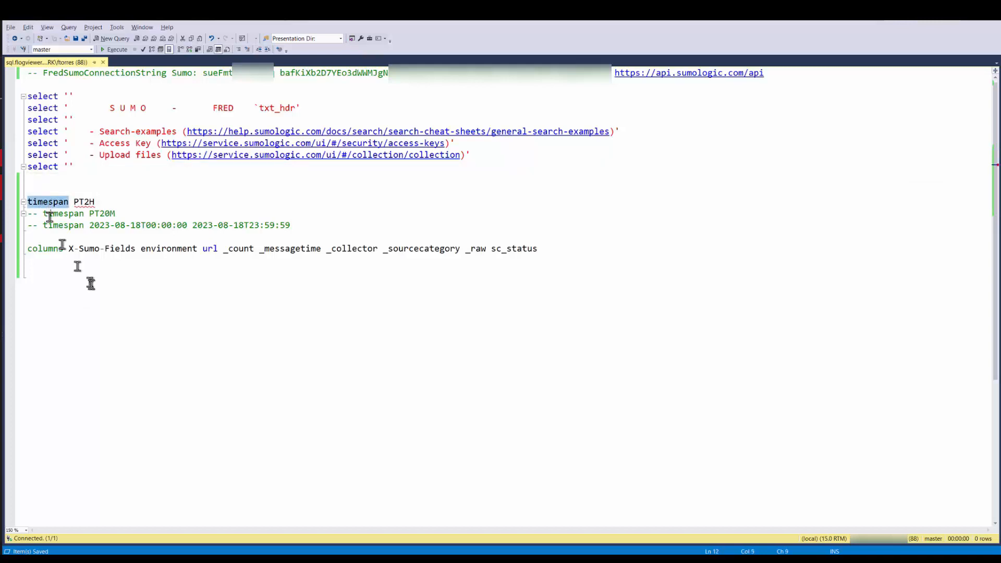
{"action": "double_click", "coordinate": [84, 203]}
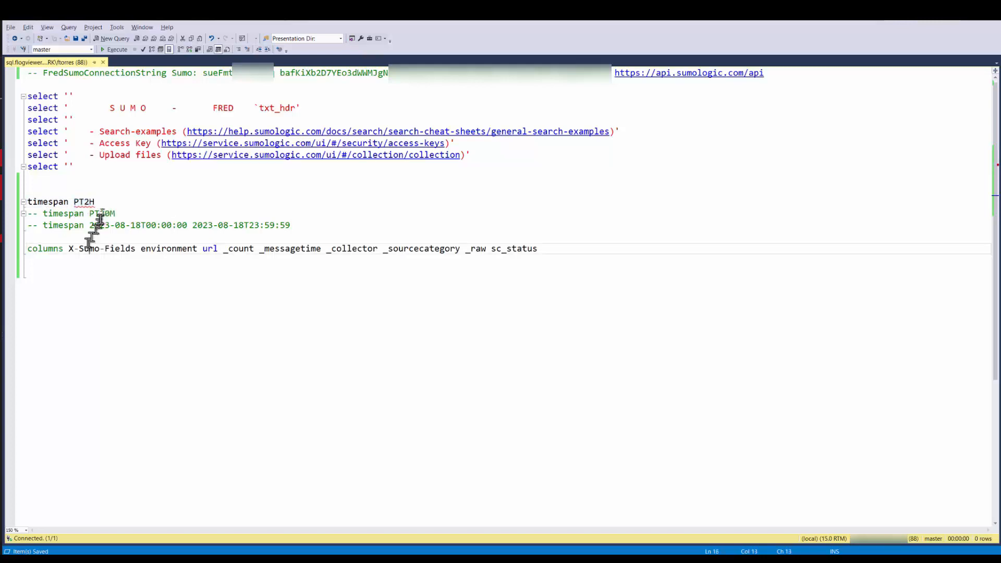
{"action": "double_click", "coordinate": [102, 213]}
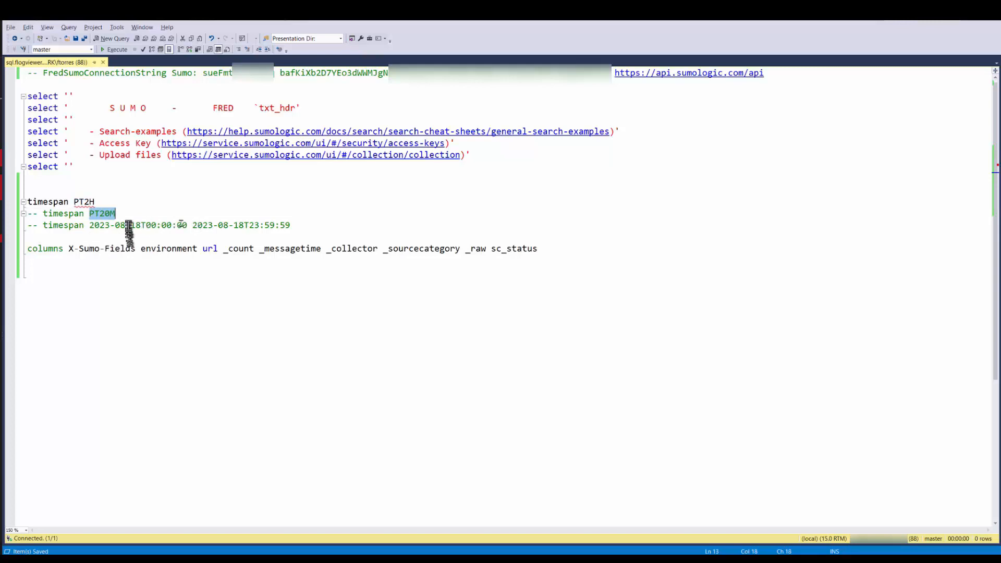
{"action": "left_click", "coordinate": [316, 224]}
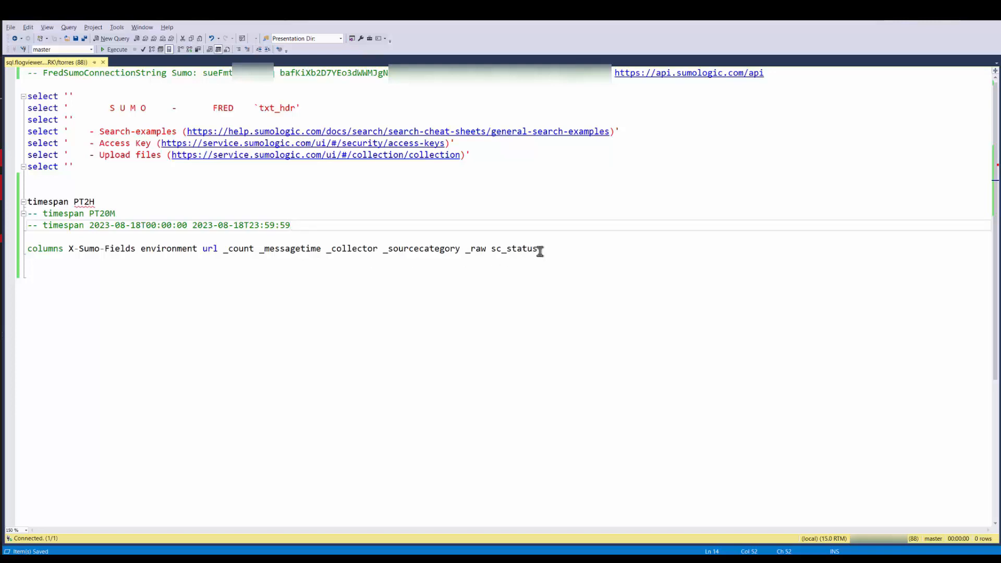
- Add the line query "User Access" below the columns line and save the script
{"action": "left_click", "coordinate": [130, 272]}
{"action": "type", "text": "query \"User Access\""}
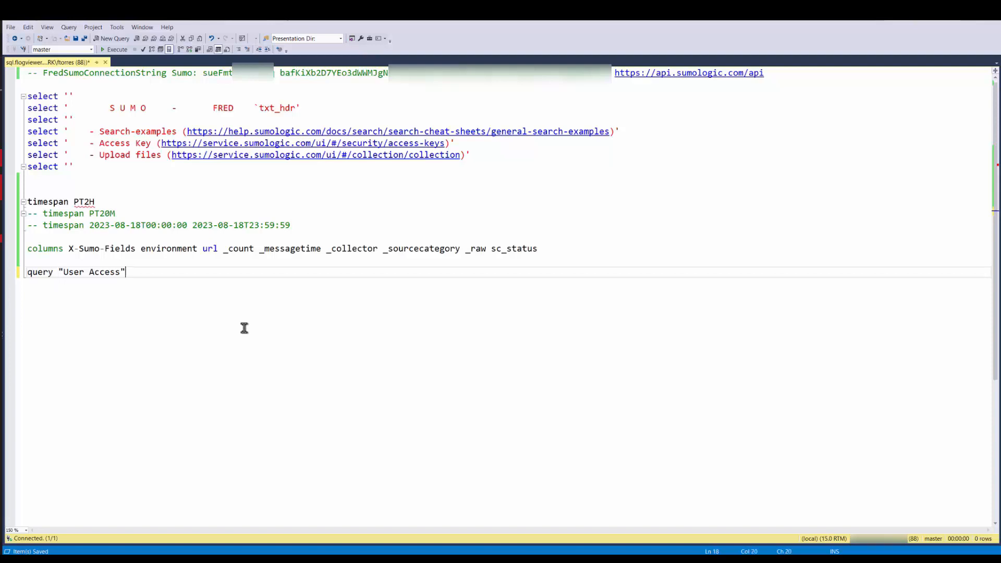
{"action": "key", "text": "ctrl+s"}
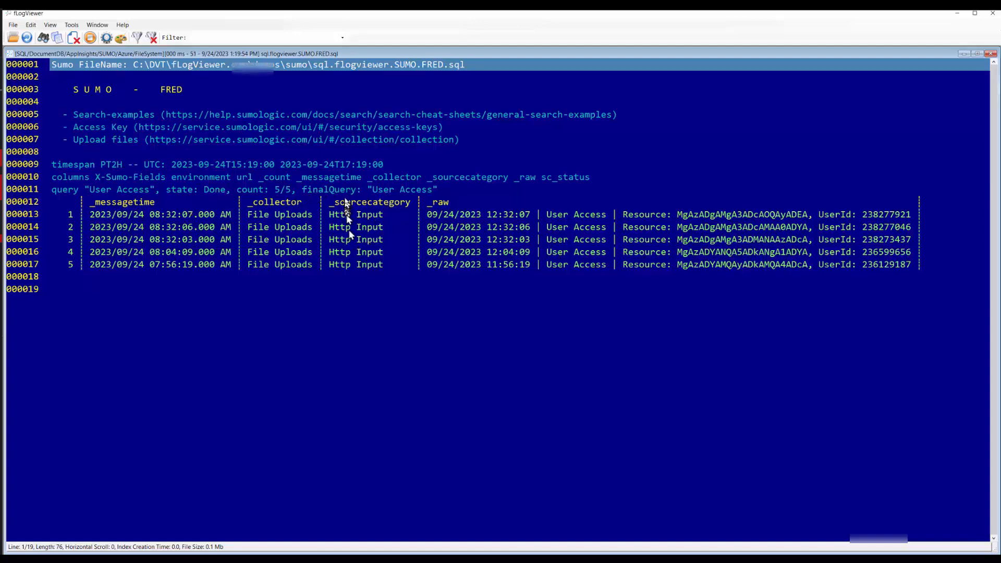
- Open sql.flogviewer.SUMO.FRED.sql for editing from fLogViewer and add an uncommented "limit 2" line above the timespan line
{"action": "right_click", "coordinate": [462, 246]}
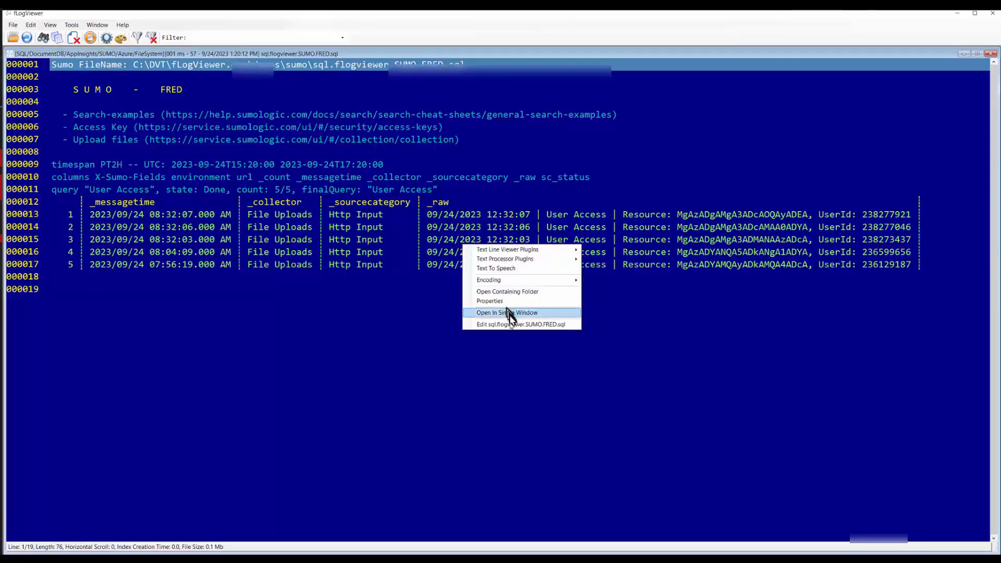
{"action": "left_click", "coordinate": [509, 316]}
{"action": "left_click", "coordinate": [156, 194]}
{"action": "key", "text": "Return"}
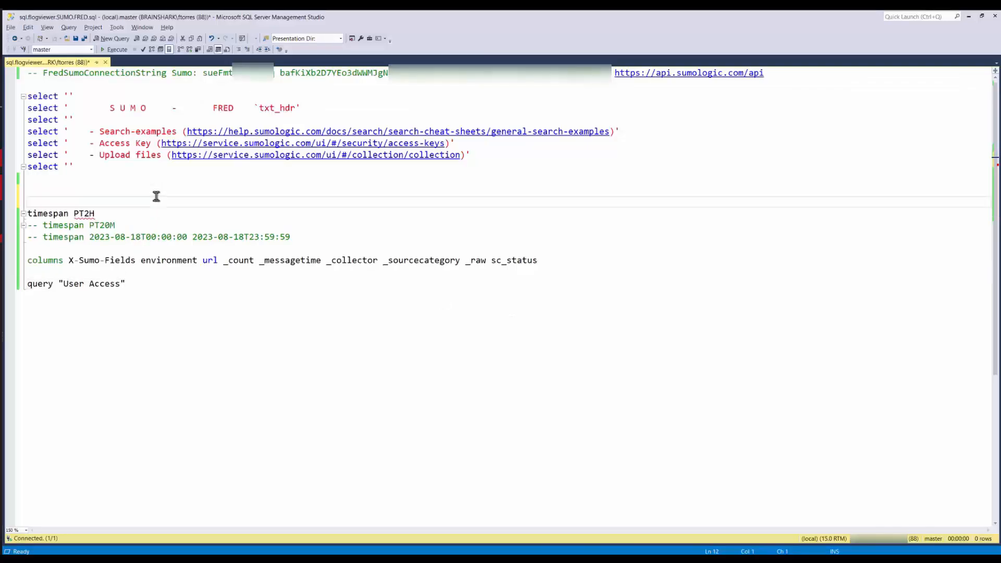
{"action": "type", "text": "-- limit 2"}
{"action": "key", "text": "ctrl+Left"}
{"action": "key", "text": "ctrl+Left"}
{"action": "key", "text": "shift+Home"}
{"action": "key", "text": "Delete"}
{"action": "key", "text": "End"}
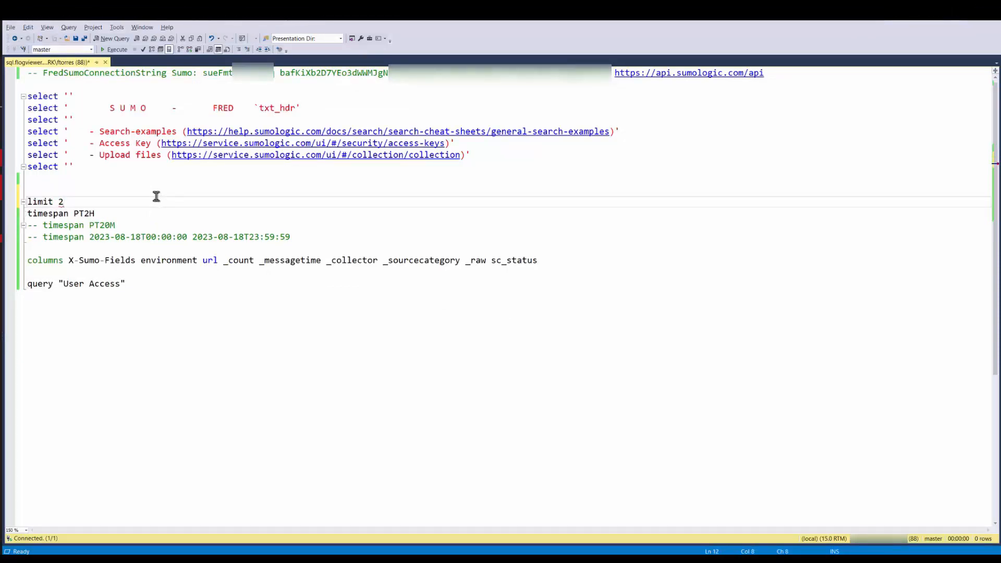
- Save the script, switch to fLogViewer and refresh the query results
{"action": "key", "text": "ctrl+s"}
{"action": "key", "text": "alt+Tab"}
{"action": "key", "text": "F5"}
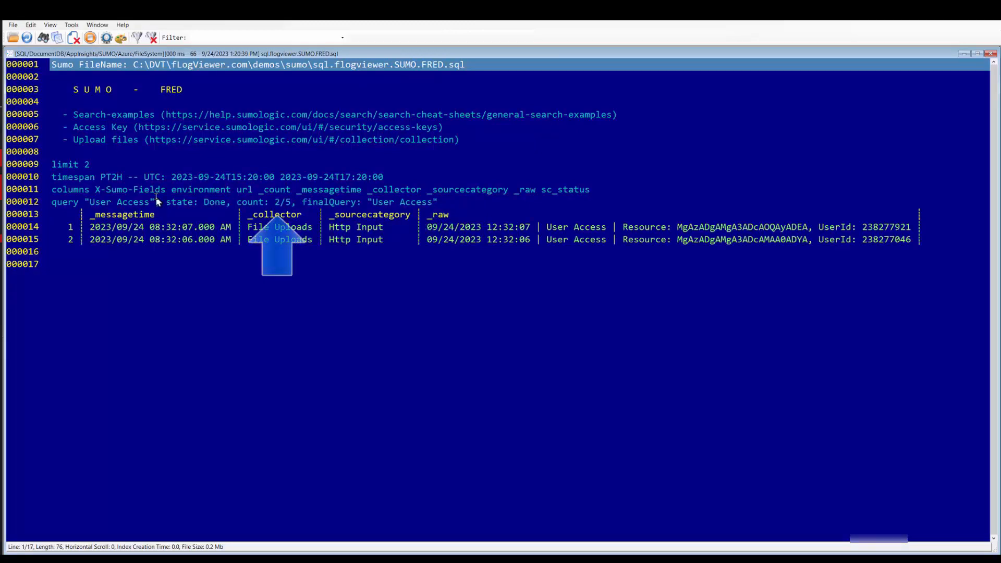
- Return to SQL Server Management Studio, set the limit to 1000, save the script and switch to fLogViewer for the results
{"action": "key", "text": "alt+Tab"}
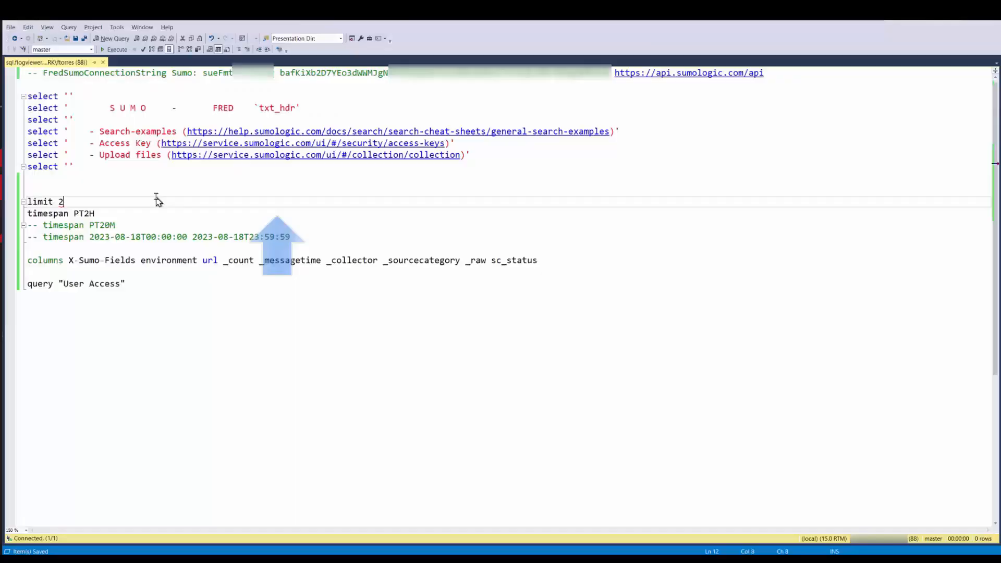
{"action": "key", "text": "BackSpace"}
{"action": "type", "text": "1000"}
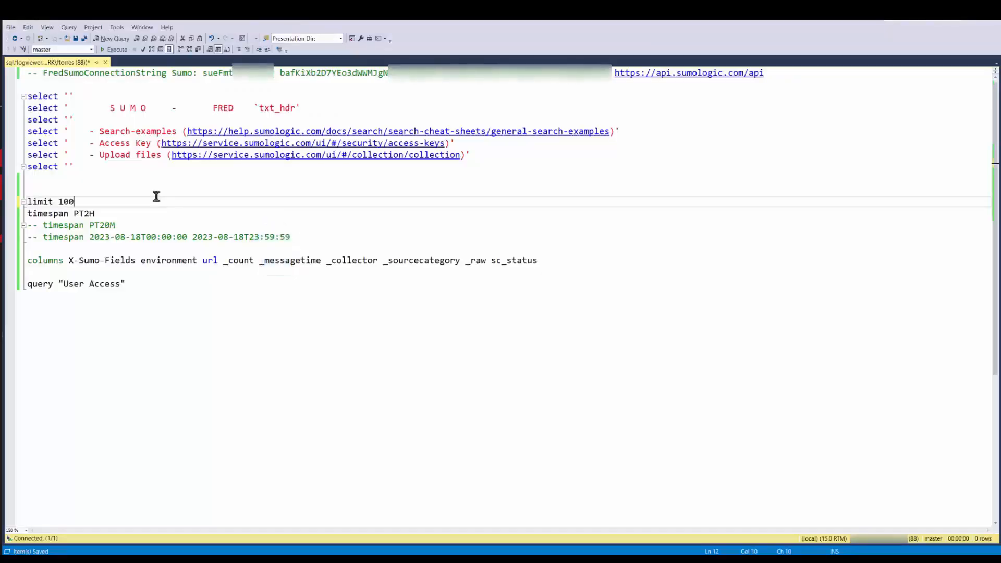
{"action": "key", "text": "ctrl+s"}
{"action": "key", "text": "alt+Tab"}
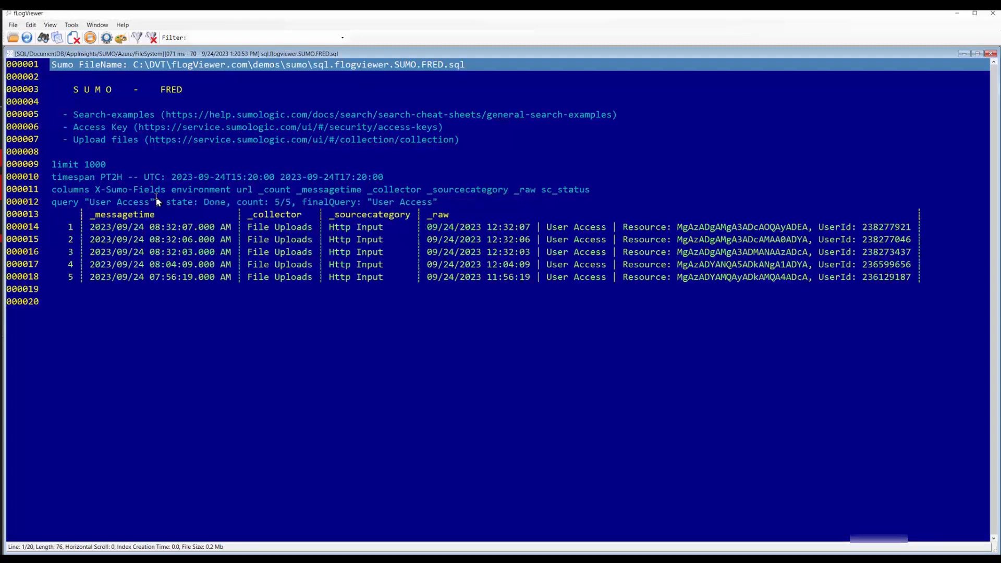
- Reopen the script for editing, insert prequery _sourcecategory="Http Input" above the query line, save it and switch back to fLogViewer
{"action": "right_click", "coordinate": [401, 264]}
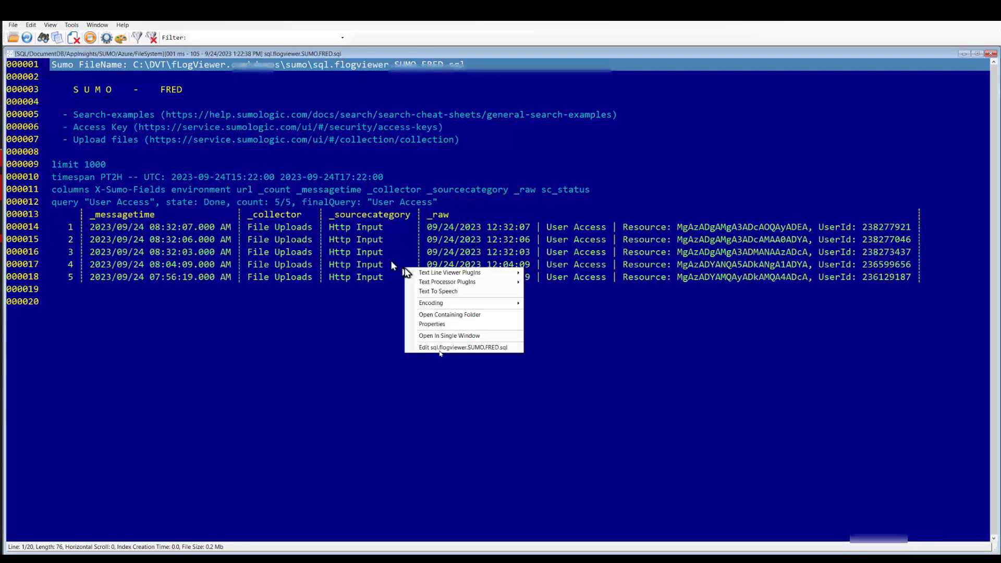
{"action": "left_click", "coordinate": [441, 347]}
{"action": "left_click", "coordinate": [106, 275]}
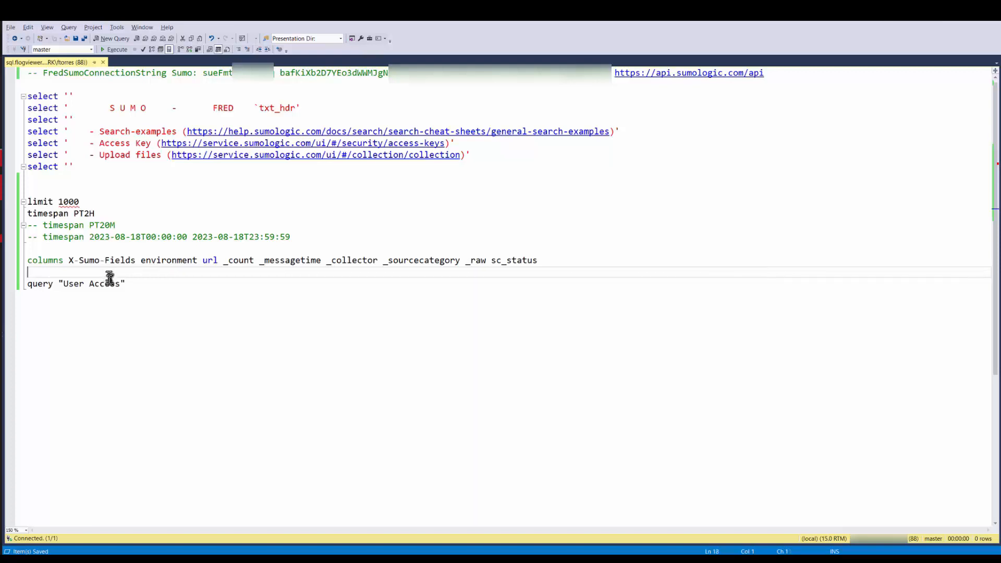
{"action": "type", "text": "prequery _sourcecategory=\"Http Input\""}
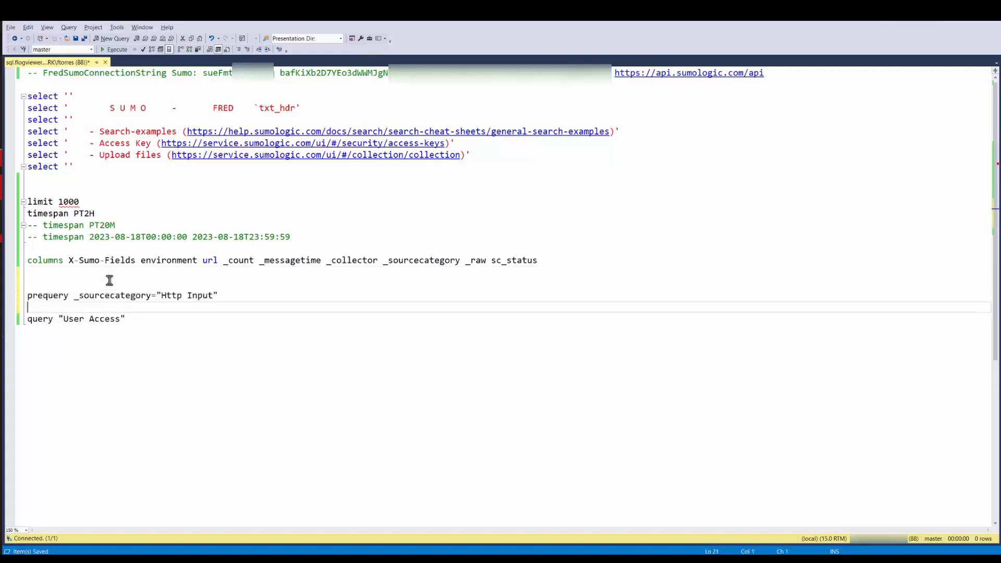
{"action": "key", "text": "Delete"}
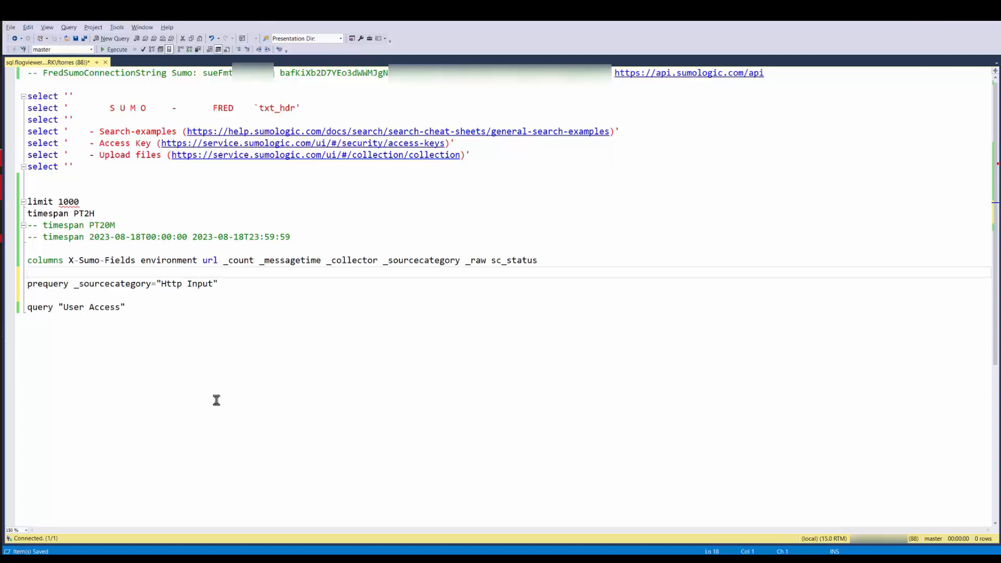
{"action": "key", "text": "ctrl+s"}
{"action": "key", "text": "alt+Tab"}
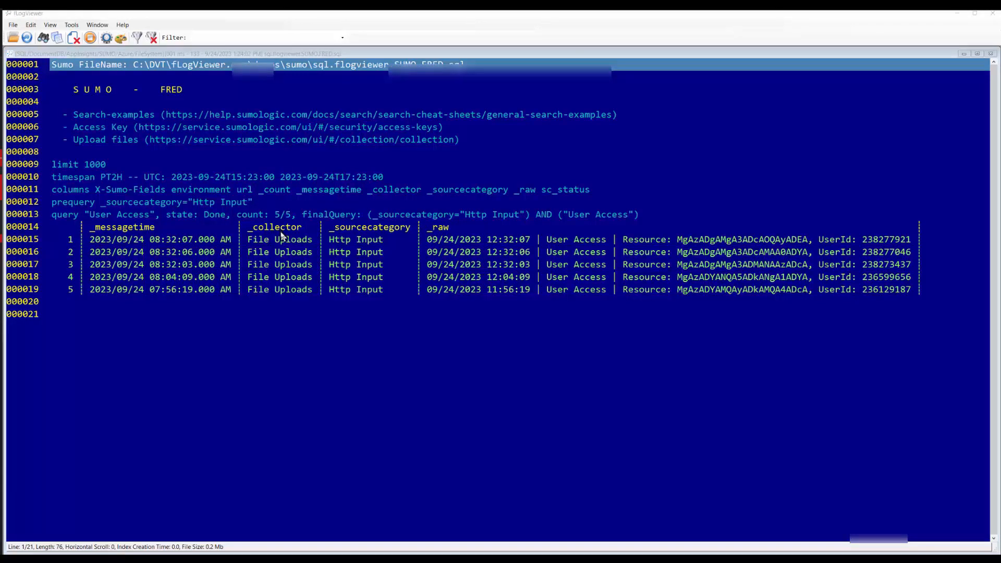
- Reopen the script for editing, change the prequery to _sourcecategory=Http*, save it and refresh the results in fLogViewer
{"action": "right_click", "coordinate": [282, 236]}
{"action": "left_click", "coordinate": [331, 313]}
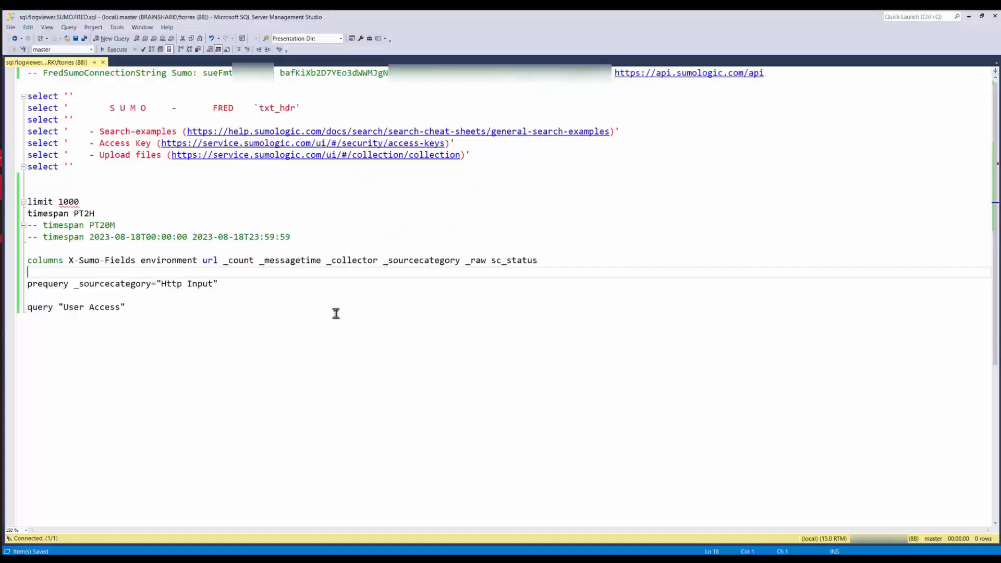
{"action": "left_click", "coordinate": [288, 286]}
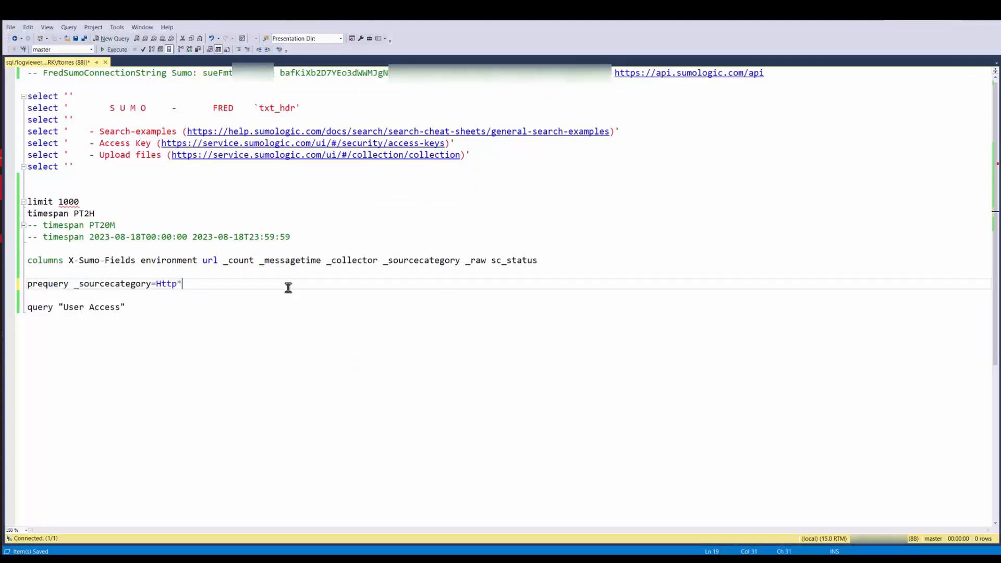
{"action": "key", "text": "Home"}
{"action": "key", "text": "ctrl+Right"}
{"action": "key", "text": "ctrl+s"}
{"action": "key", "text": "alt+Tab"}
{"action": "key", "text": "F5"}
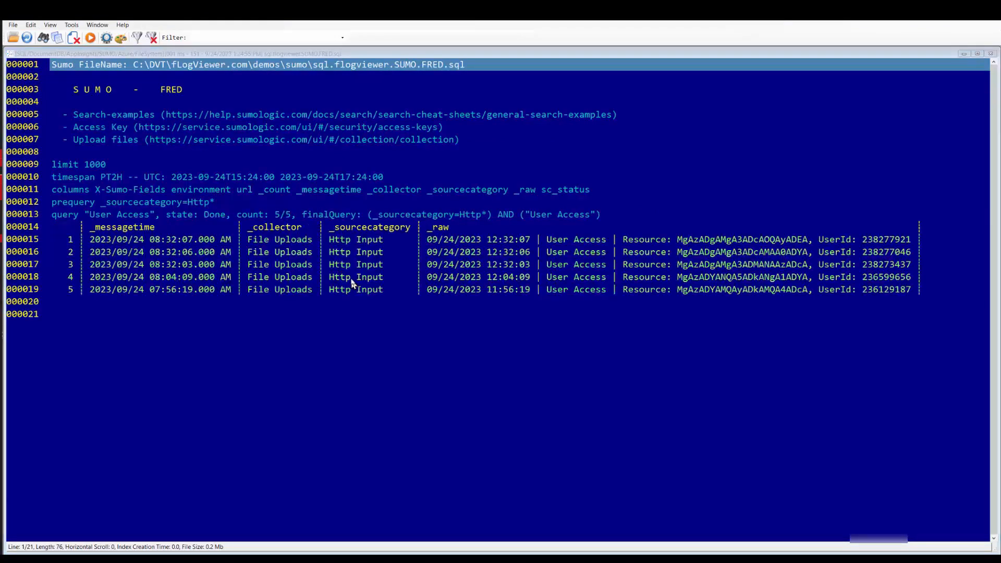
- Reopen the script for editing and add the line query | parse "Resource: *," as url below the "User Access" query
{"action": "right_click", "coordinate": [352, 283]}
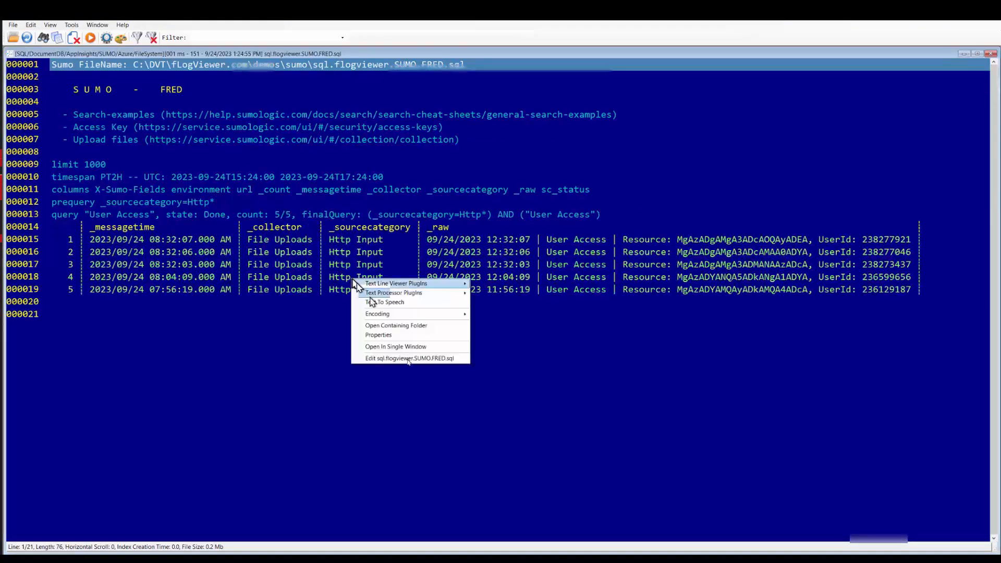
{"action": "left_click", "coordinate": [408, 359]}
{"action": "type", "text": "query | parse \"Resource: *,\" as url"}
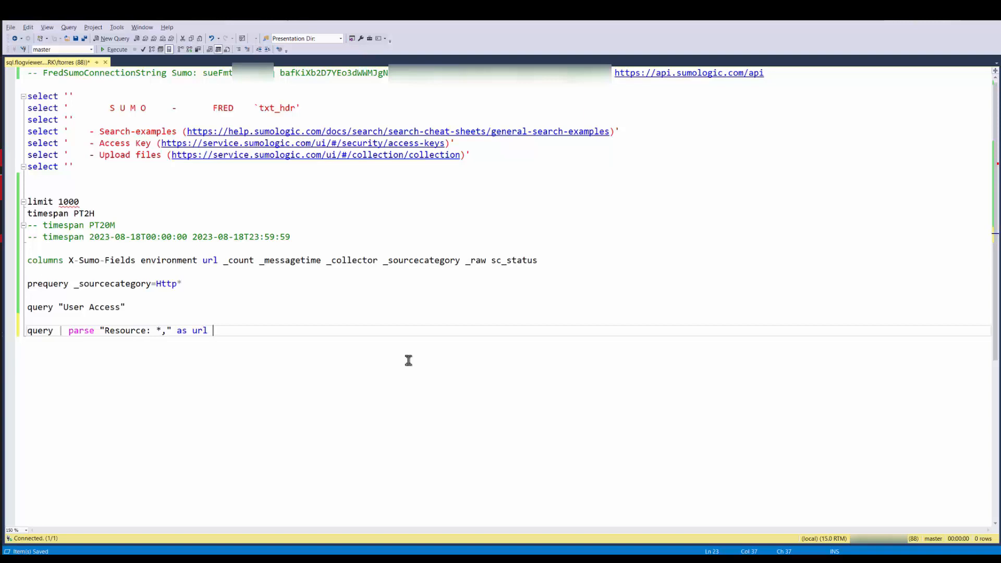
- Compare the Resource values of the raw messages in fLogViewer with the text pattern and url alias in the parse query
{"action": "key", "text": "alt+Tab"}
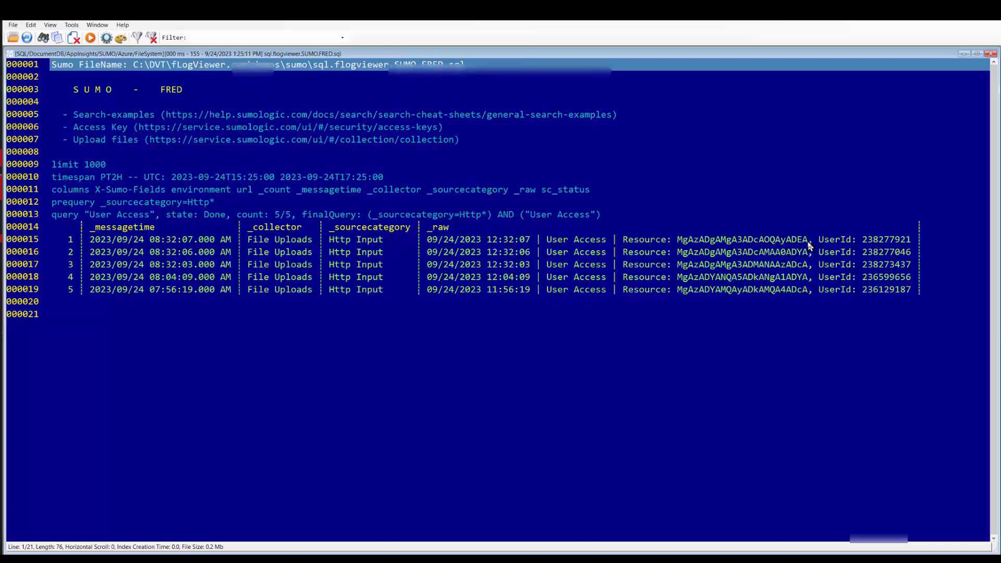
{"action": "key", "text": "alt+Tab"}
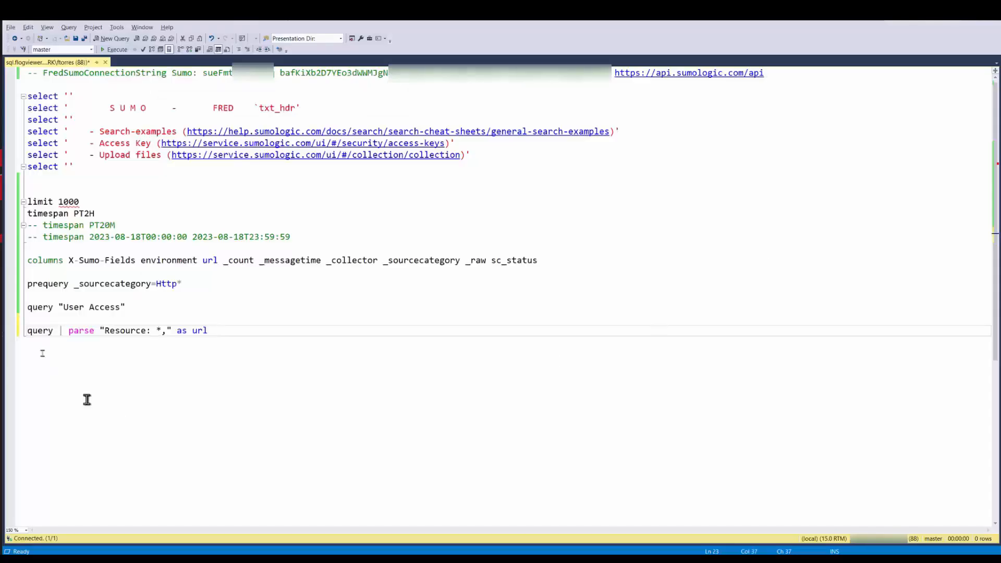
{"action": "double_click", "coordinate": [123, 332]}
{"action": "left_click", "coordinate": [136, 332]}
{"action": "left_click_drag", "start_coordinate": [155, 335], "coordinate": [155, 340]}
{"action": "left_click", "coordinate": [154, 346]}
{"action": "double_click", "coordinate": [199, 332]}
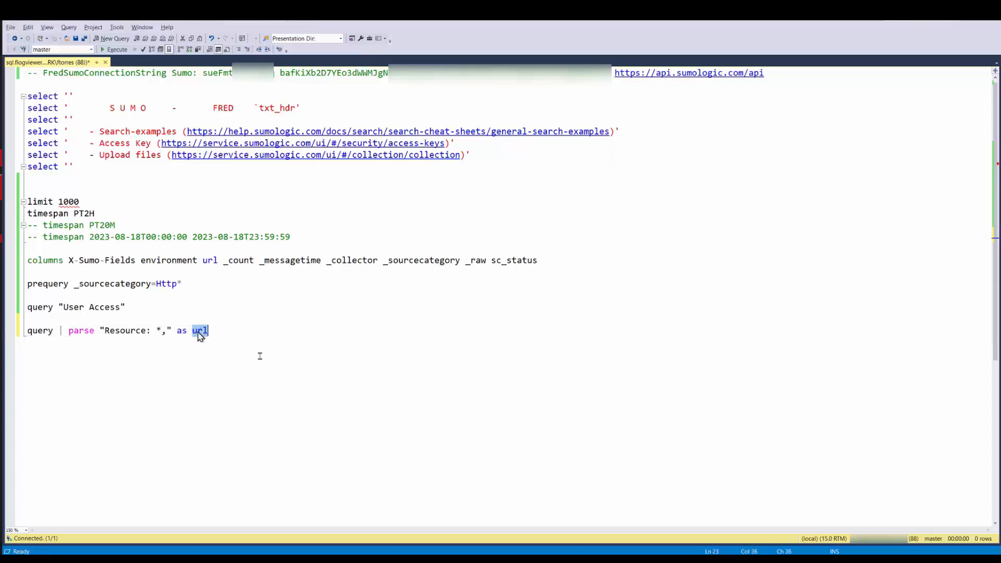
{"action": "left_click", "coordinate": [215, 342]}
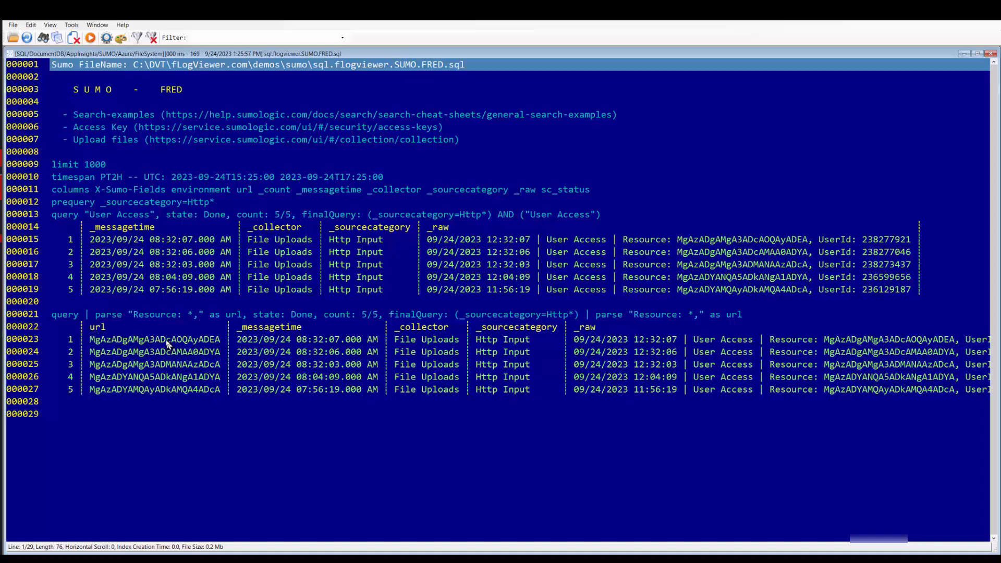
- Back in SQL Server Management Studio, copy the columns line and paste it between the "User Access" query and the parse query
{"action": "key", "text": "alt+Tab"}
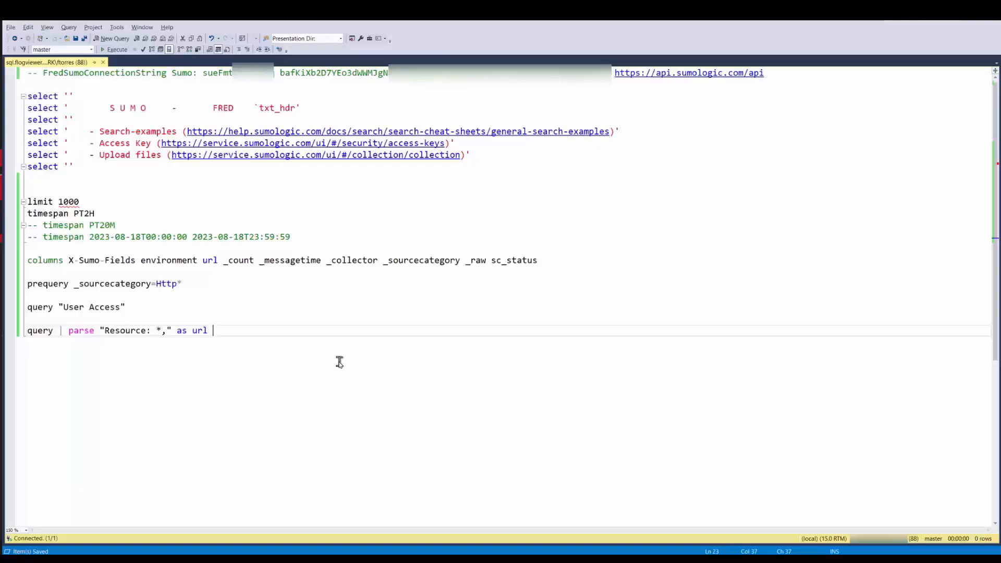
{"action": "left_click", "coordinate": [231, 266]}
{"action": "key", "text": "Home"}
{"action": "key", "text": "shift+End"}
{"action": "key", "text": "ctrl+c"}
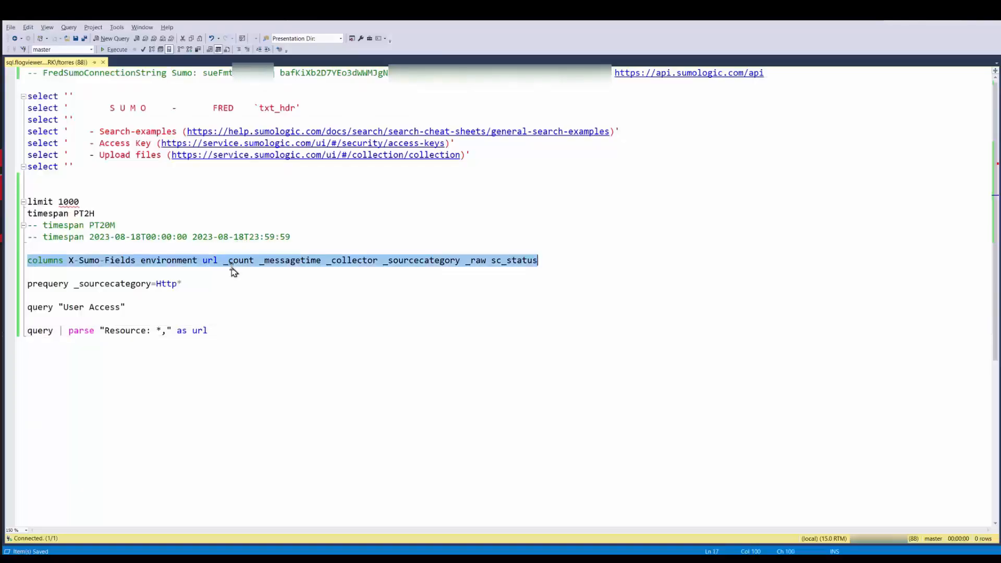
{"action": "key", "text": "Down"}
{"action": "key", "text": "Down"}
{"action": "key", "text": "Down"}
{"action": "key", "text": "Down"}
{"action": "key", "text": "End"}
{"action": "key", "text": "Return"}
{"action": "key", "text": "Return"}
{"action": "key", "text": "ctrl+v"}
- Reduce the copied columns line above the parse query to "columns url" by deleting all its other column names
{"action": "key", "text": "Home"}
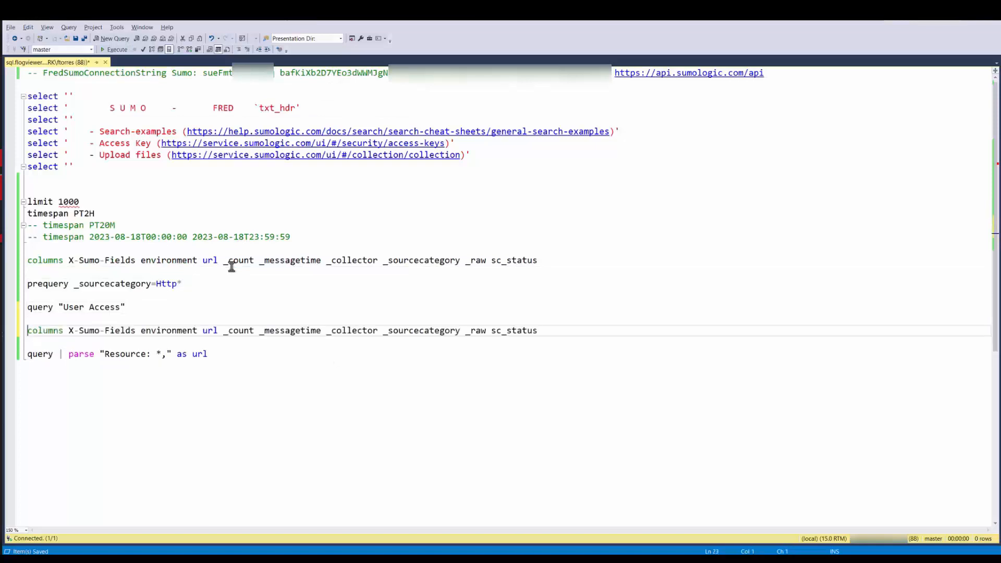
{"action": "key", "text": "ctrl+Right"}
{"action": "key", "text": "ctrl+shift+Right"}
{"action": "key", "text": "ctrl+shift+Right"}
{"action": "key", "text": "ctrl+shift+Right"}
{"action": "key", "text": "ctrl+shift+Right"}
{"action": "key", "text": "ctrl+shift+Right"}
{"action": "key", "text": "ctrl+shift+Right"}
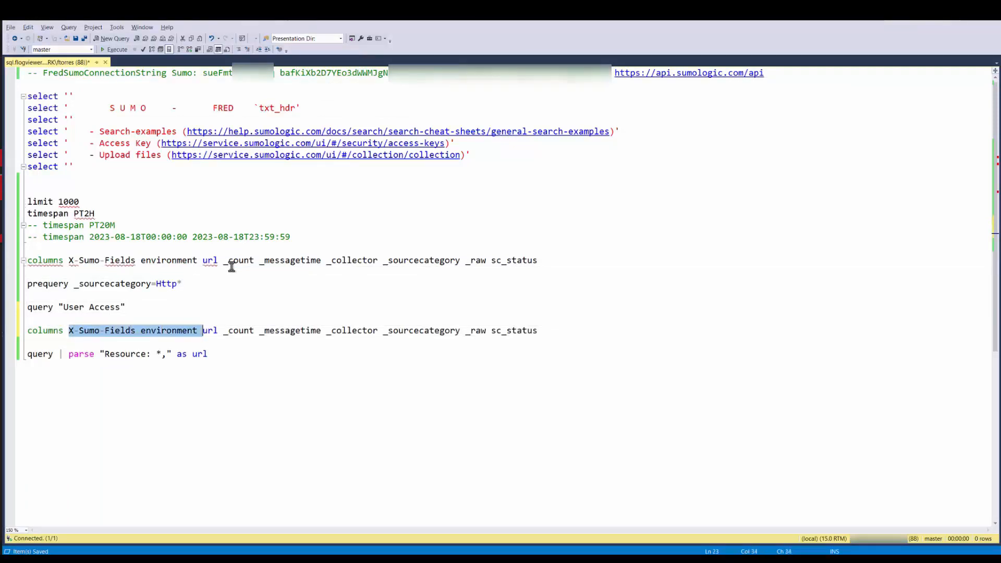
{"action": "key", "text": "Delete"}
{"action": "key", "text": "shift+End"}
{"action": "key", "text": "Delete"}
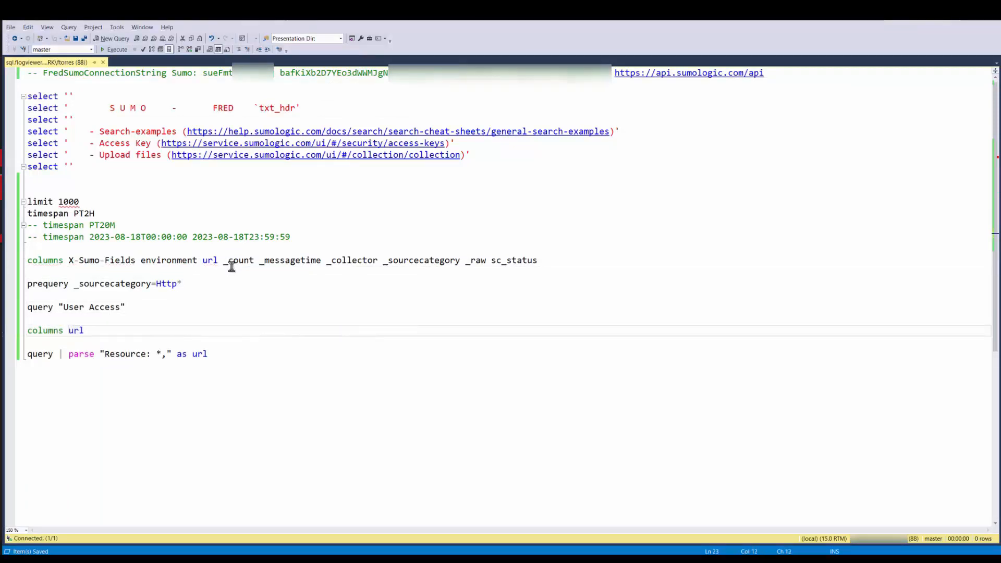
- Run the script to view the parsed url column in fLogViewer and reopen the script for editing in SQL Server Management Studio
{"action": "key", "text": "F5"}
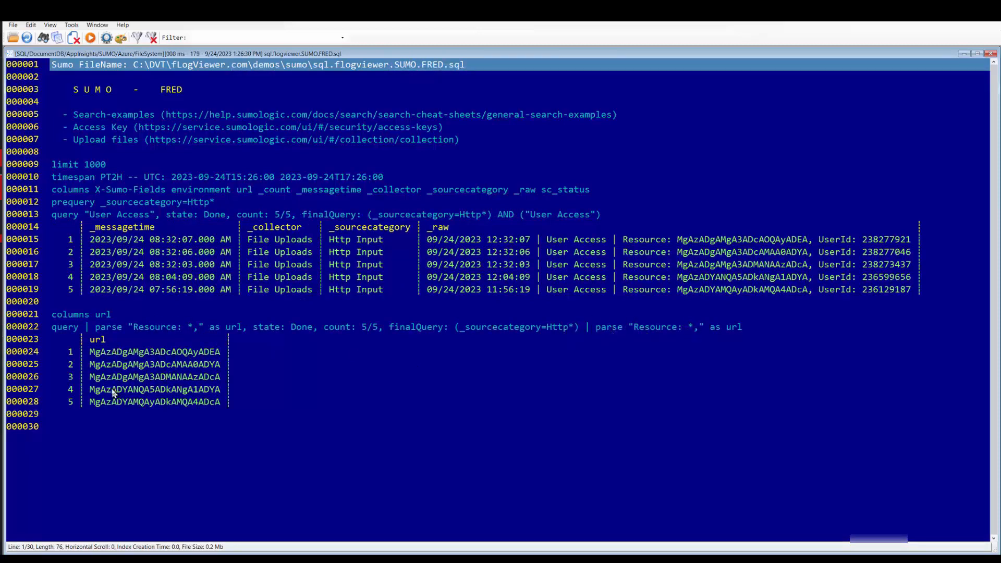
{"action": "right_click", "coordinate": [349, 373]}
{"action": "left_click", "coordinate": [398, 453]}
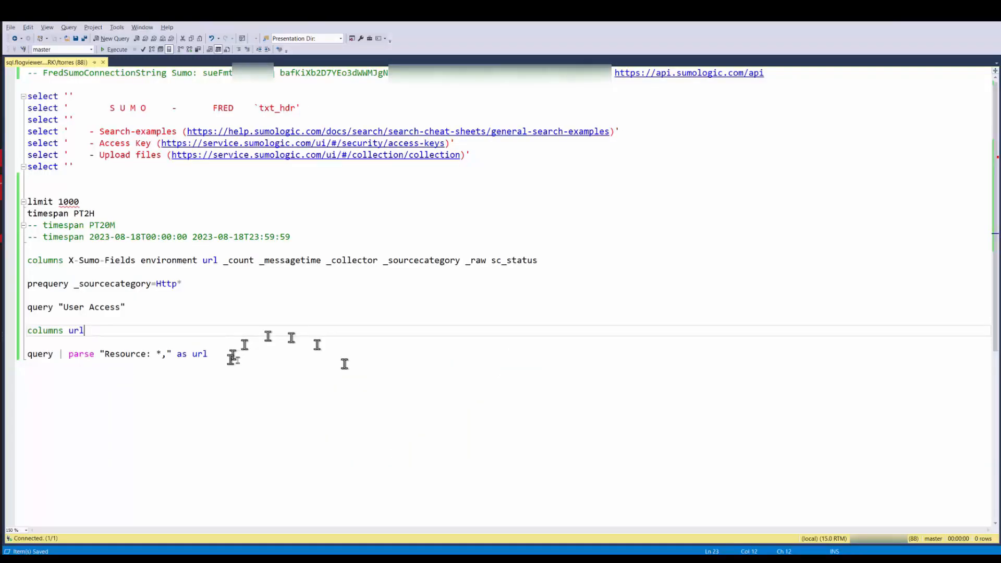
- Append | count by url to the end of the parse query and save the script to refresh its fLogViewer results
{"action": "left_click", "coordinate": [239, 360]}
{"action": "key", "text": "shift+End"}
{"action": "type", "text": "query | parse \"Resource: *,\" as url | count by url"}
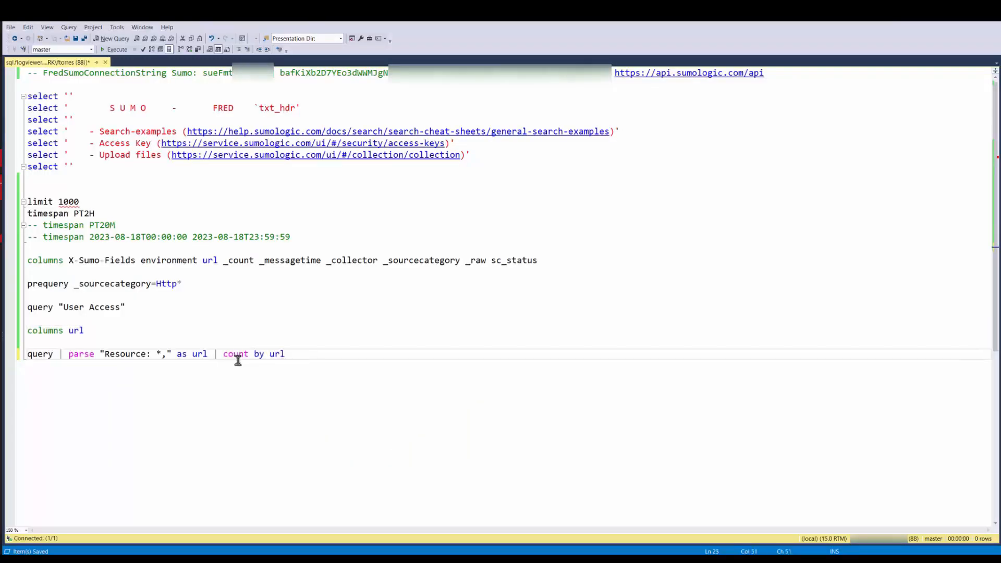
{"action": "key", "text": "ctrl+s"}
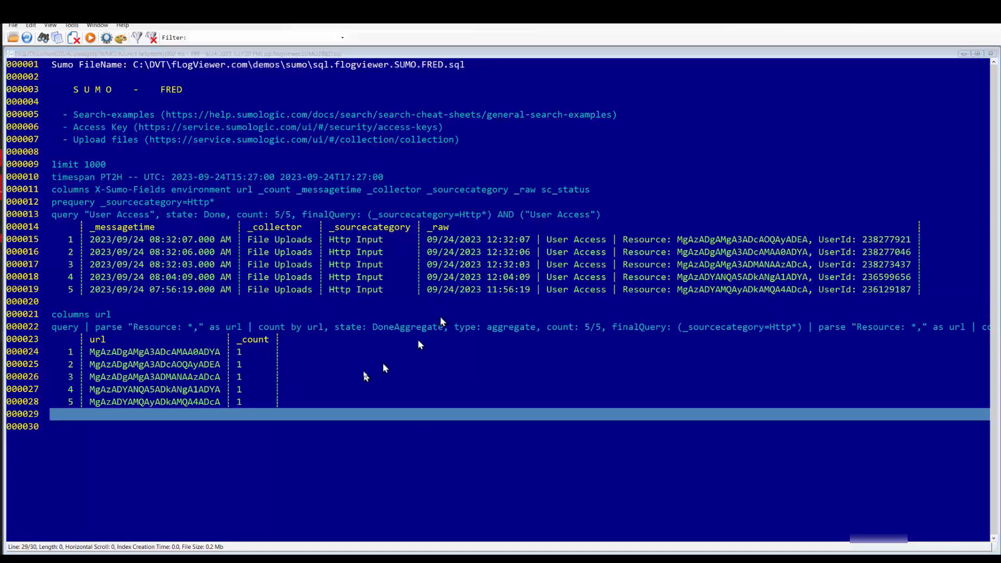
- Open the script from fLogViewer to review the count by url query, and switch back to its results in fLogViewer
{"action": "right_click", "coordinate": [364, 372]}
{"action": "left_click", "coordinate": [424, 451]}
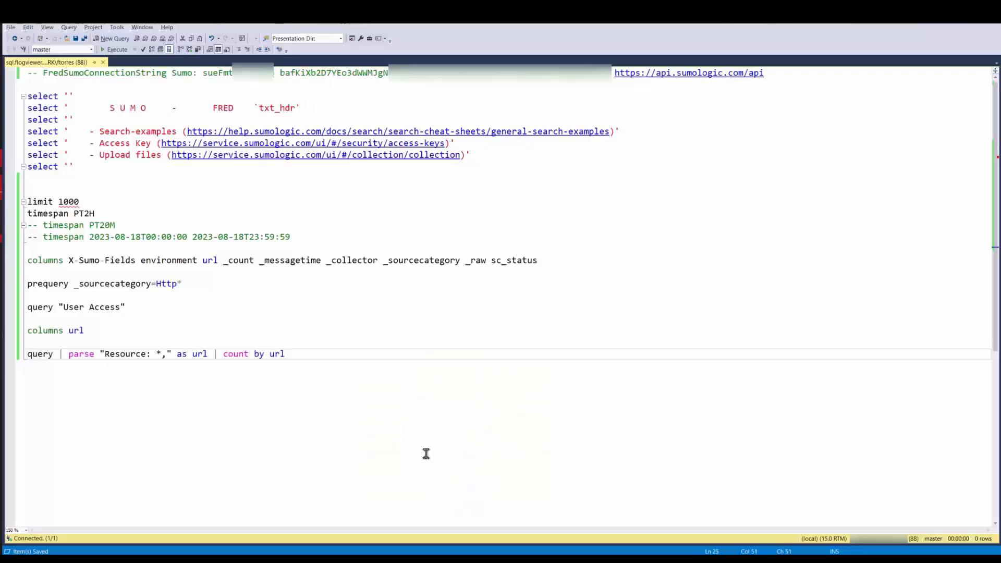
{"action": "key", "text": "shift+Home"}
{"action": "key", "text": "ctrl+v"}
{"action": "key", "text": "alt+Tab"}
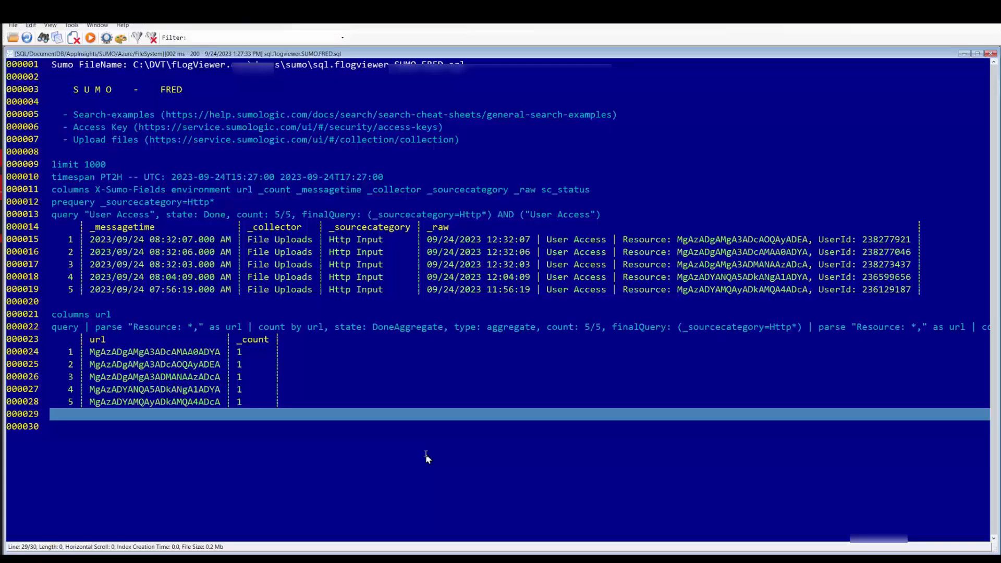